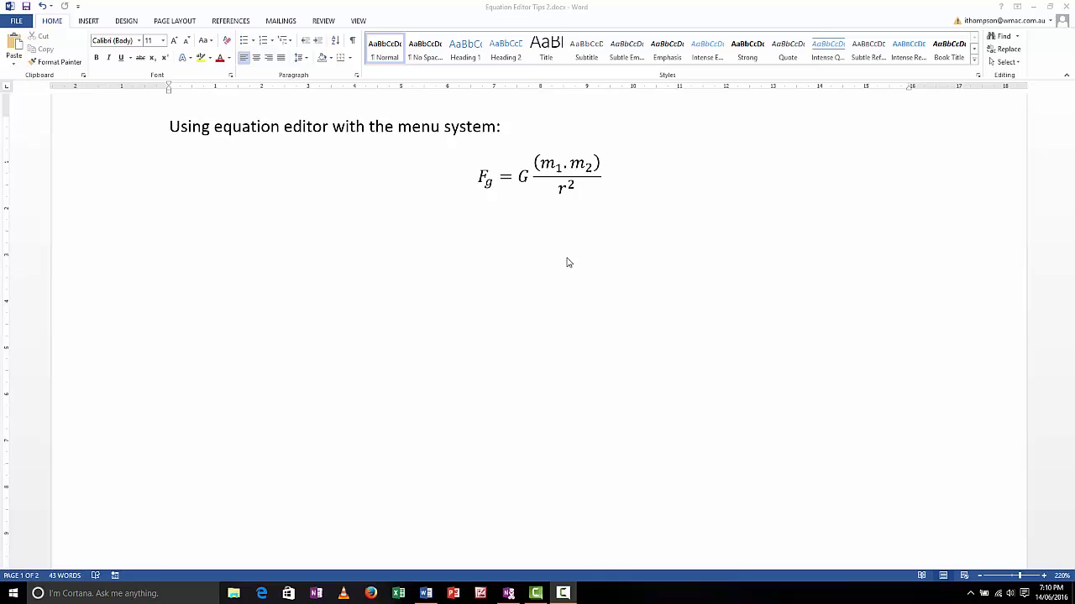
- Place the cursor on the empty line below the gravity equation
left_click(515, 269)
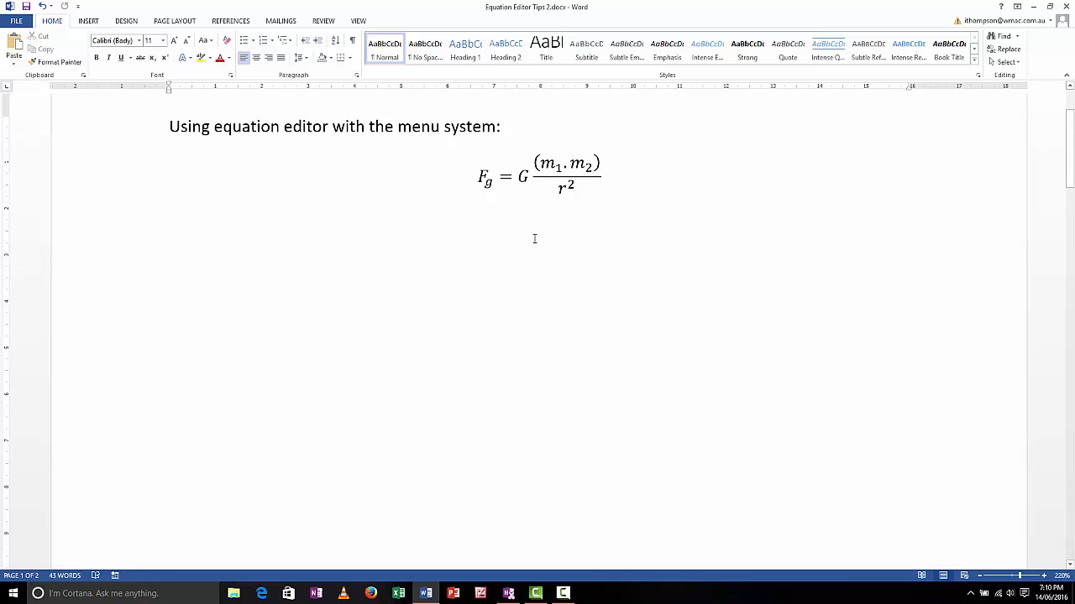
left_click(87, 22)
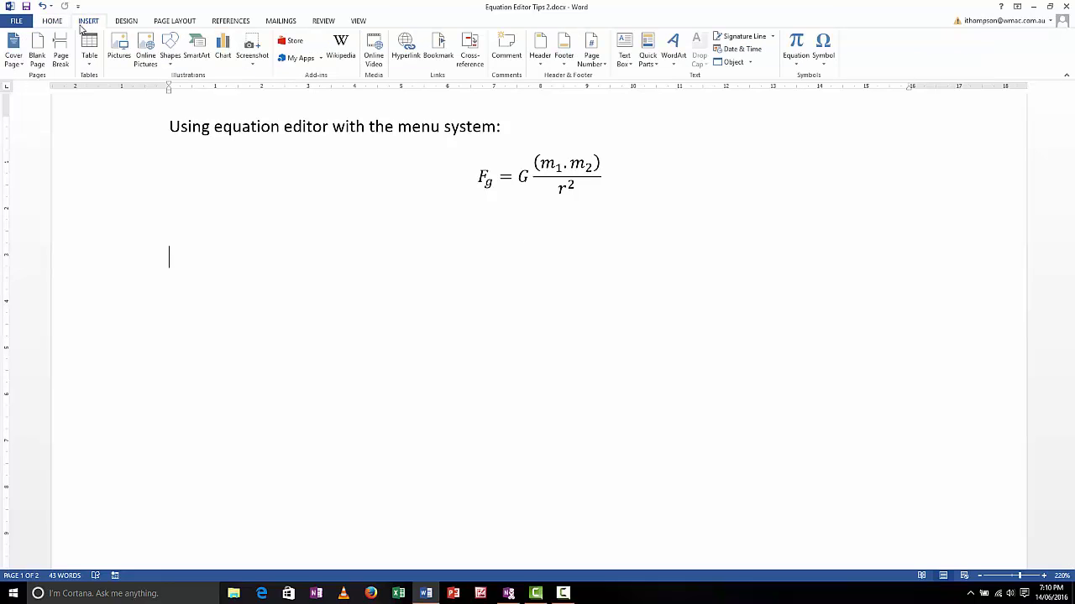
left_click(797, 66)
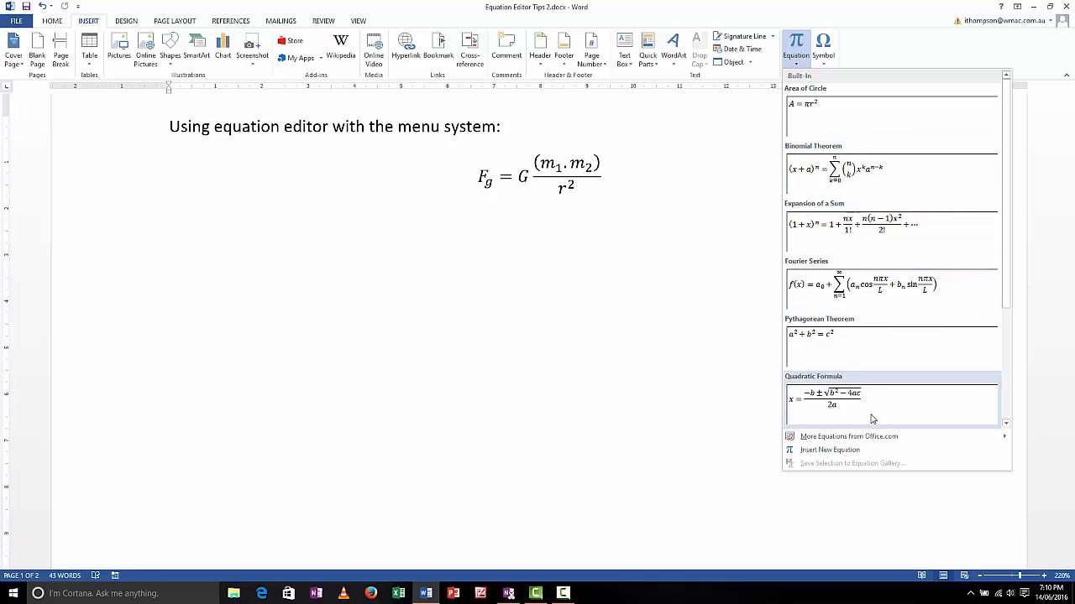
scroll(997, 364, "down", 3)
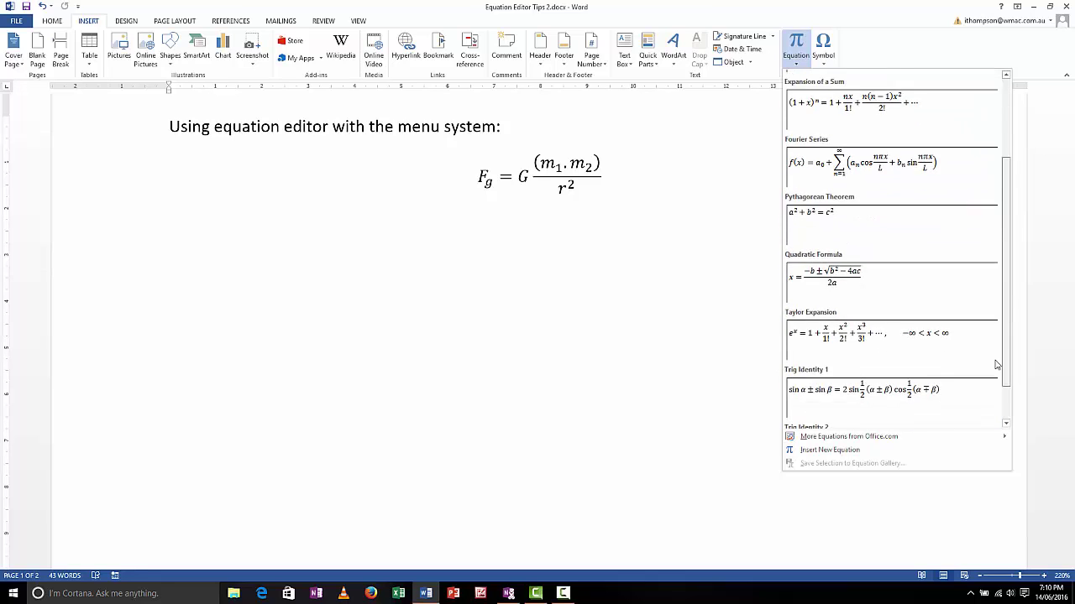
scroll(997, 364, "down", 1)
scroll(994, 336, "up", 4)
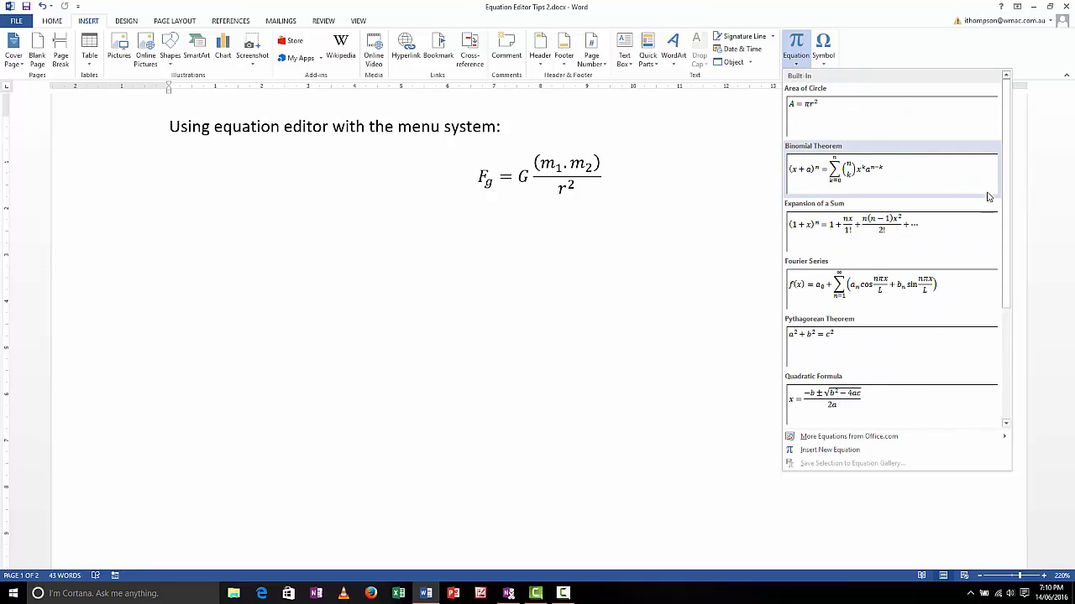
left_click(798, 46)
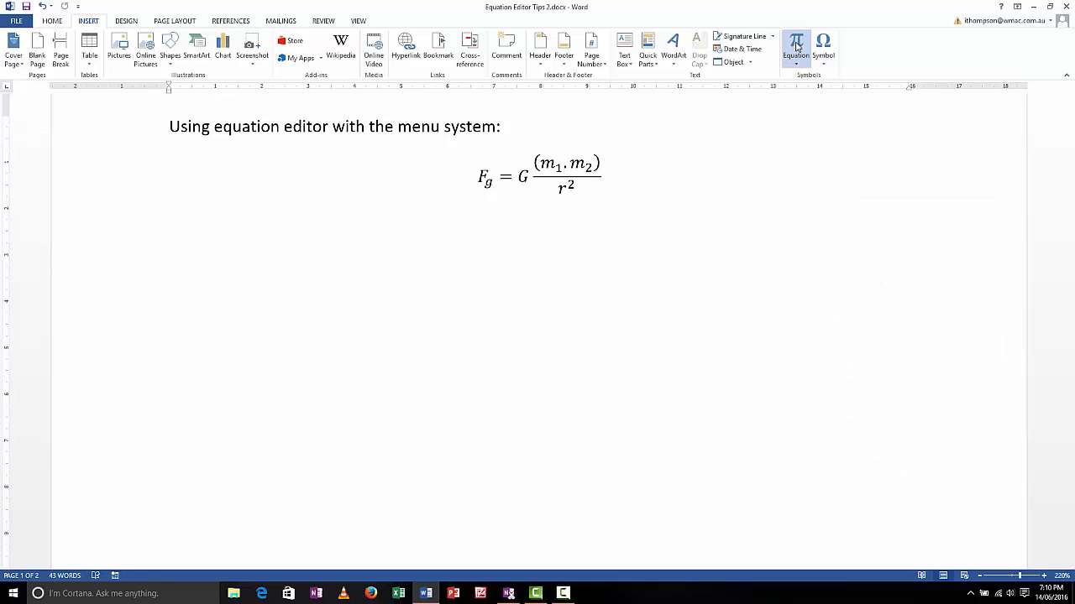
- Insert a new equation and build F with subscript g using the Subscript layout
left_click(798, 46)
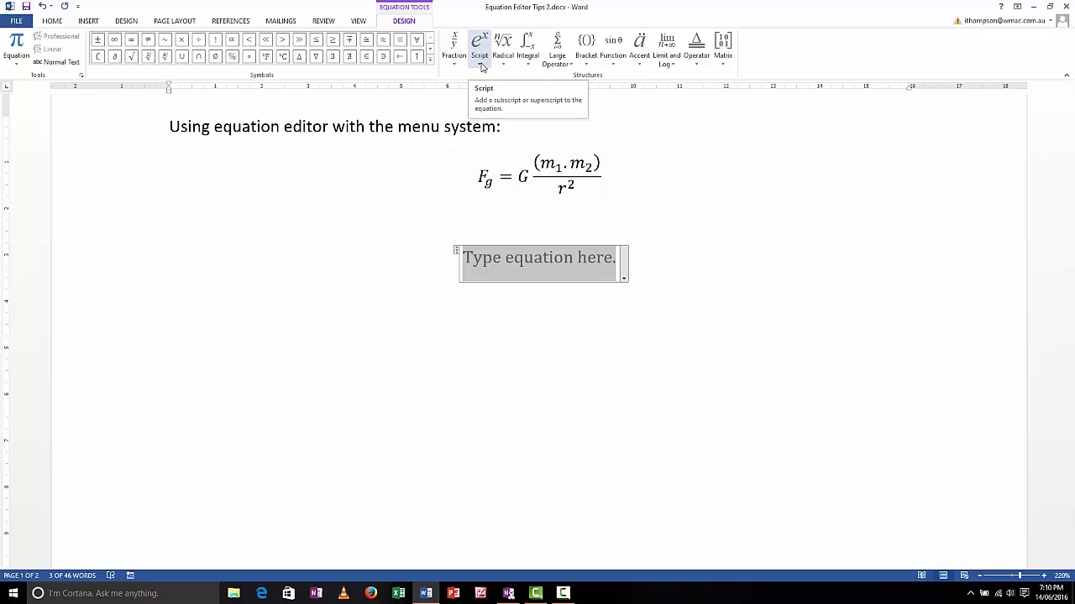
left_click(481, 65)
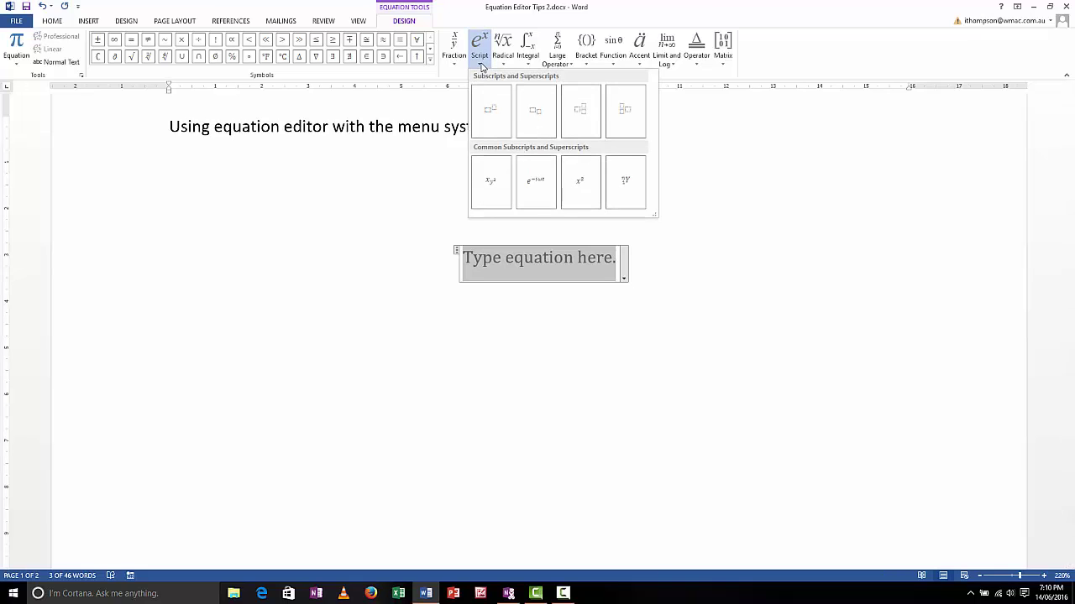
left_click(537, 116)
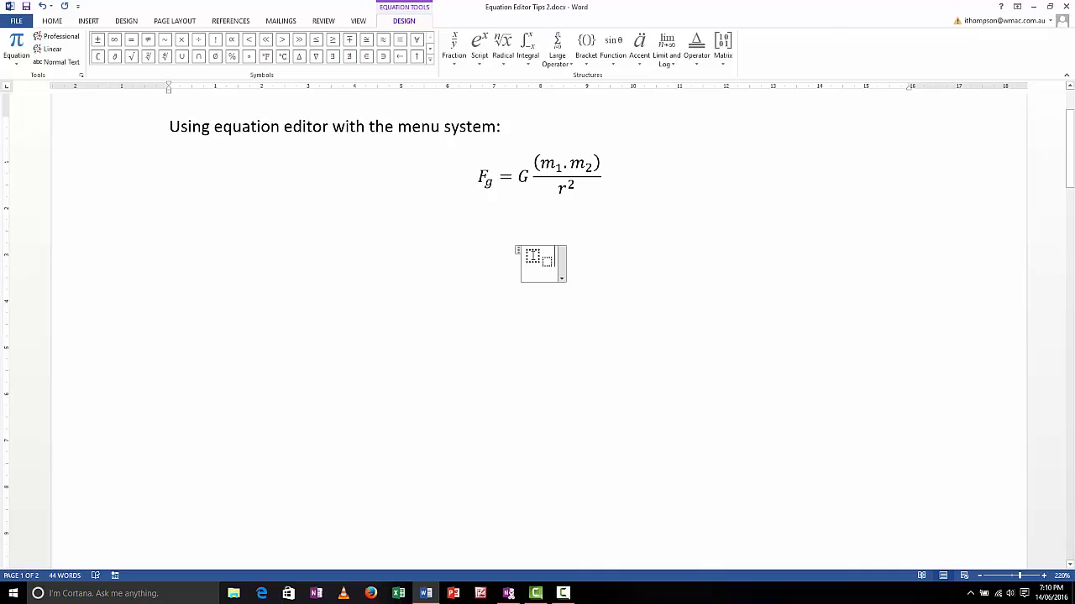
left_click(532, 256)
type("F")
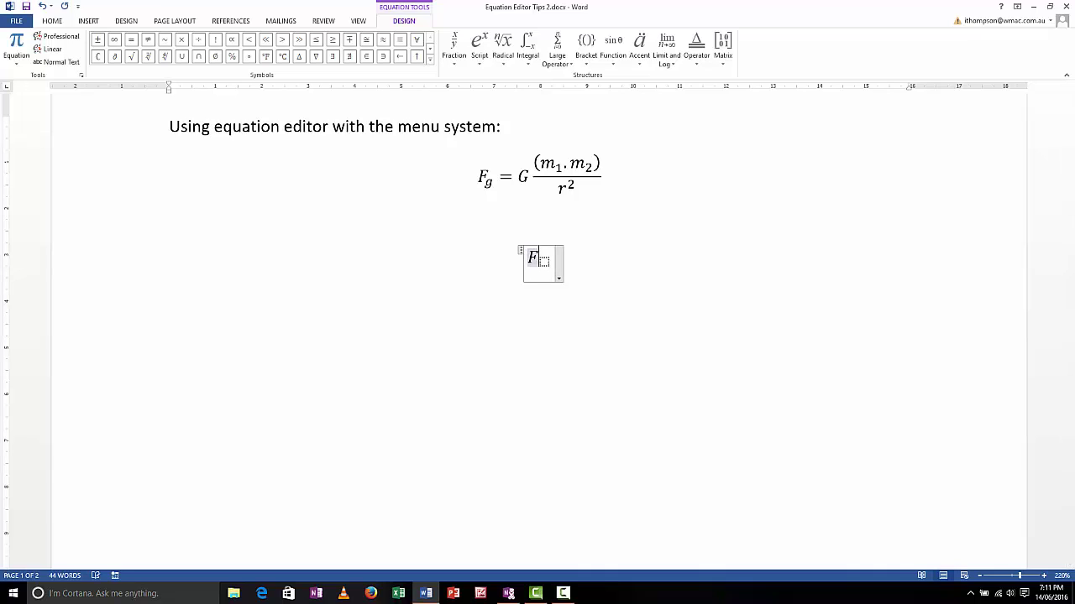
left_click(544, 262)
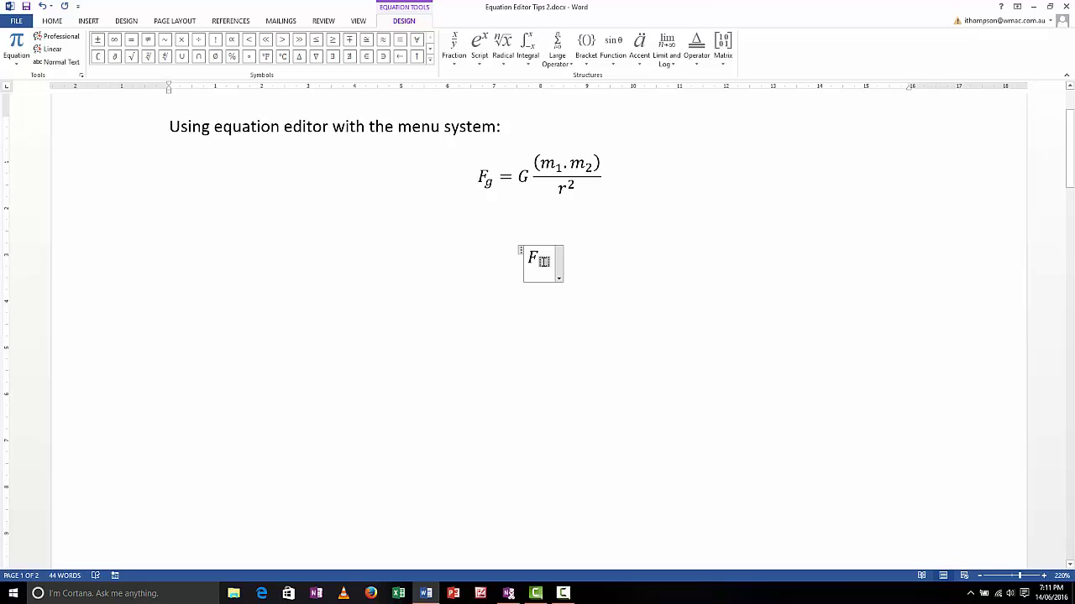
type("g")
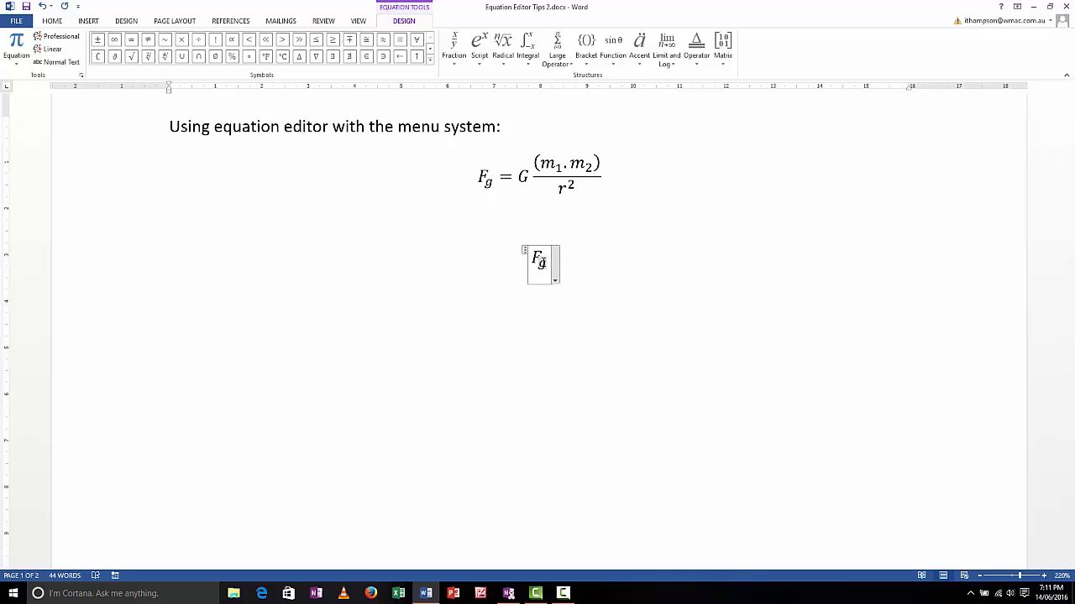
- Add '= G' after Fg, removing a misplaced equals sign first
key("Right")
type("=")
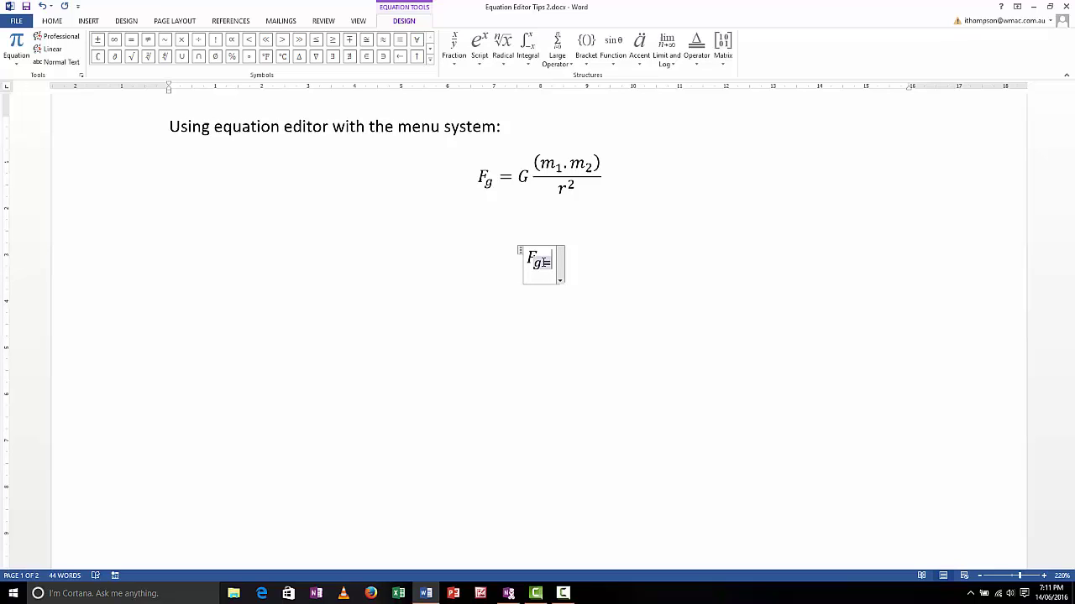
key("BackSpace")
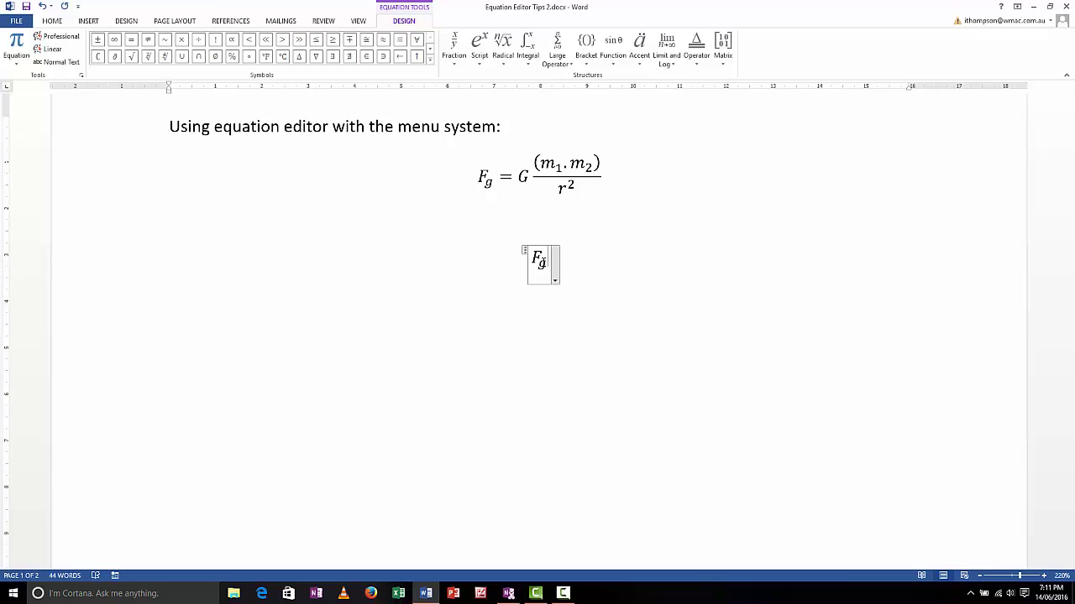
type("=")
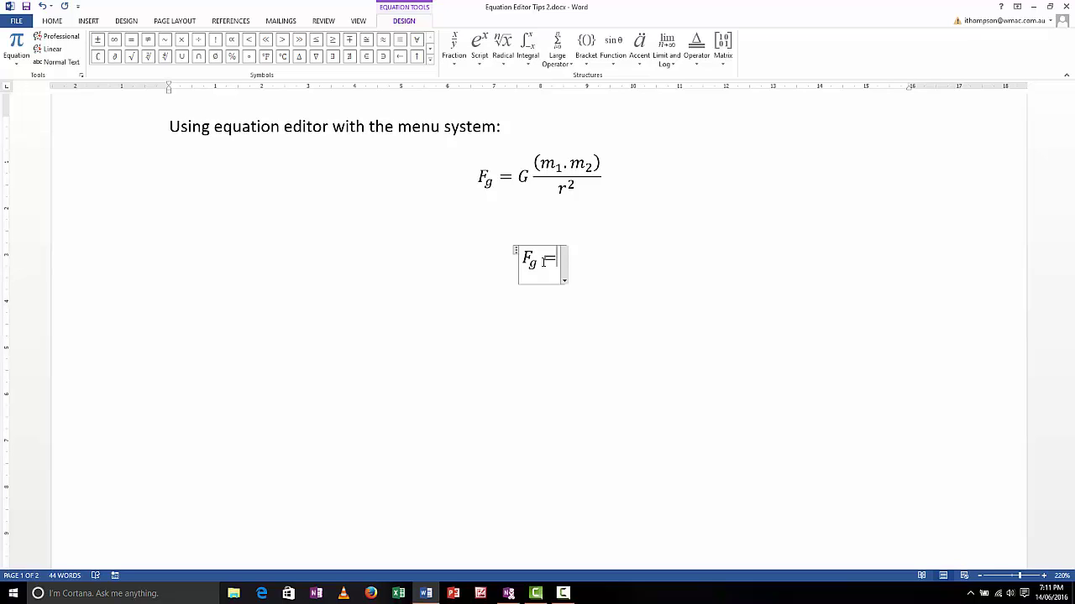
type("G")
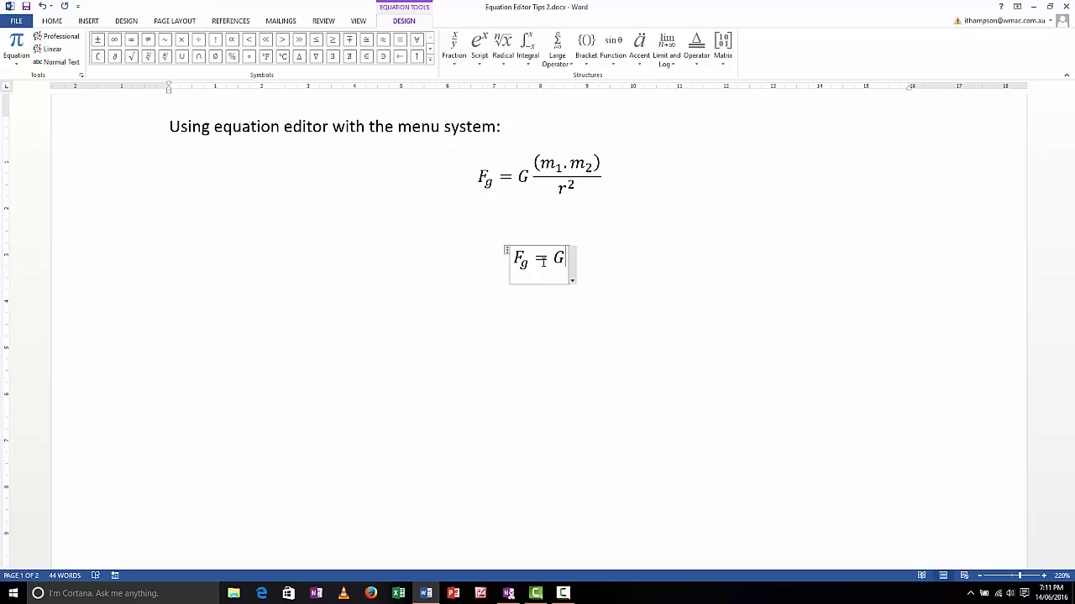
- Insert a stacked fraction after G and start its numerator with '('
left_click(453, 52)
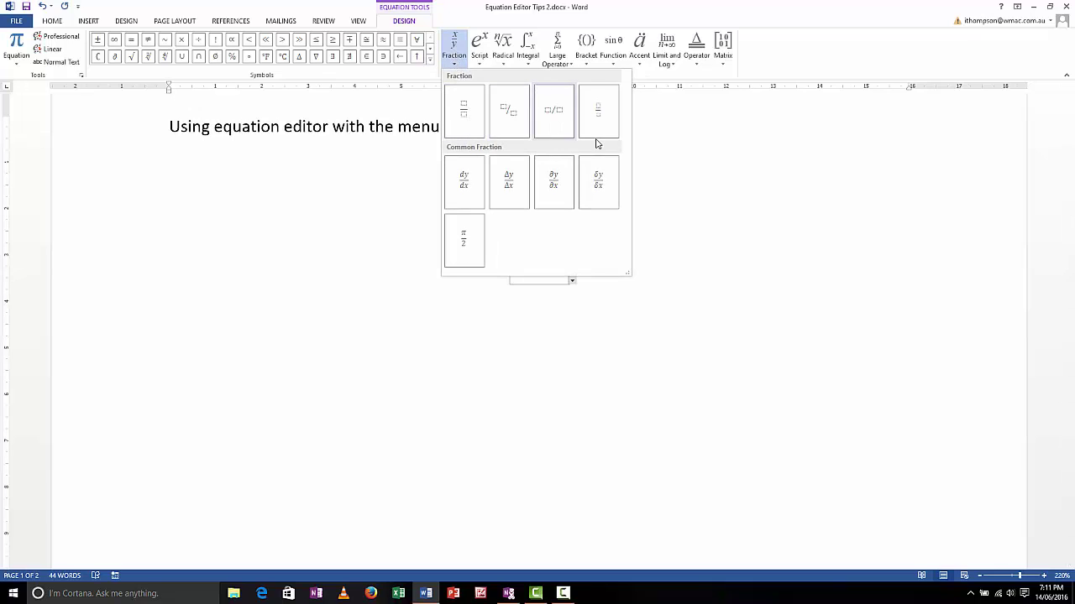
left_click(464, 115)
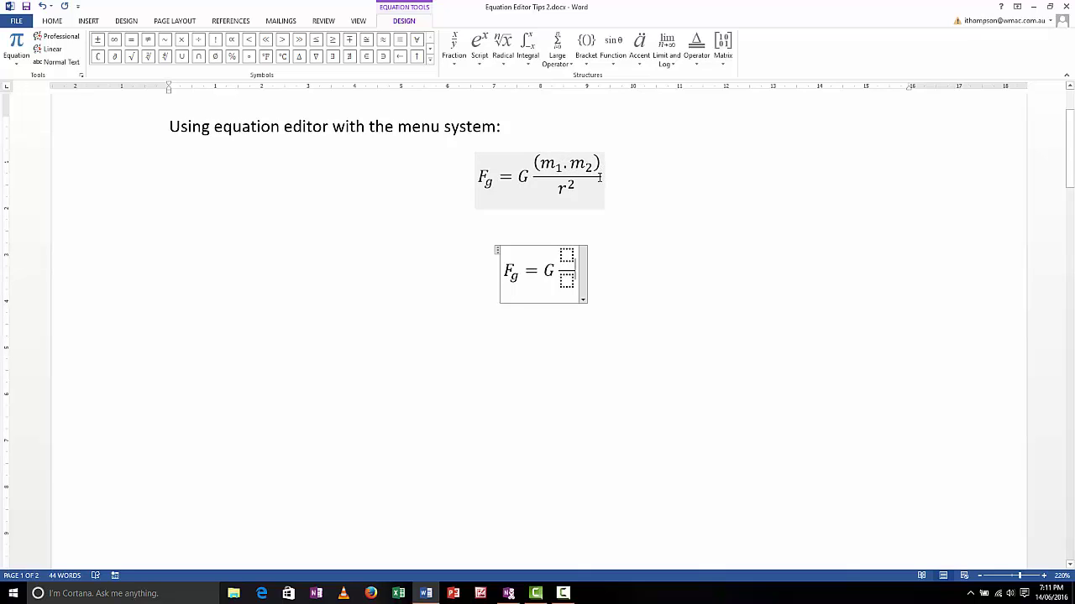
left_click(567, 256)
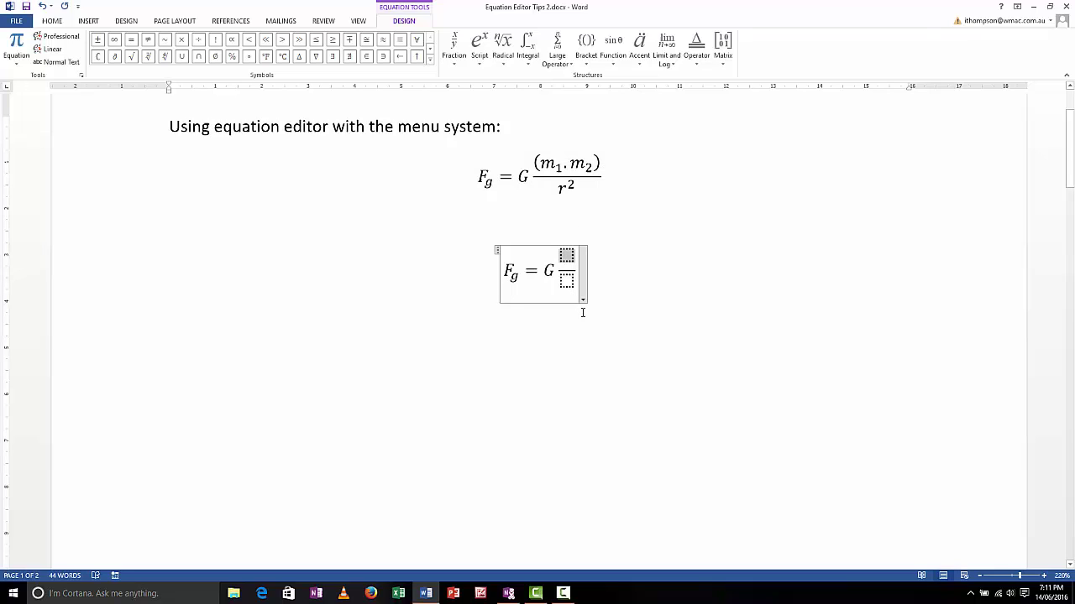
type("(")
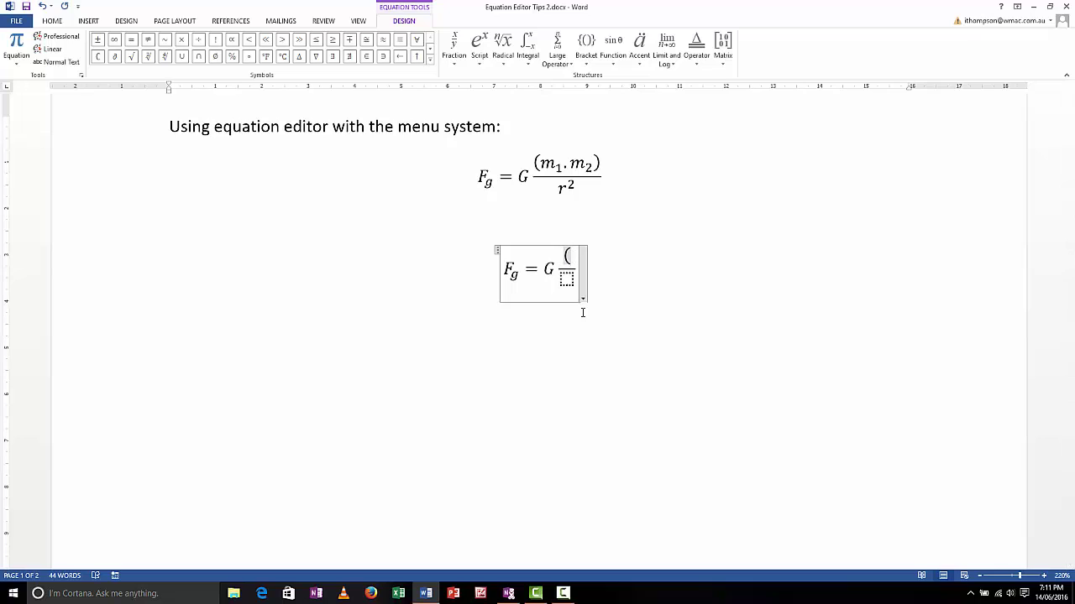
type("m")
key("BackSpace")
- Add m₁ followed by a dot in the numerator using a subscript template
left_click(480, 48)
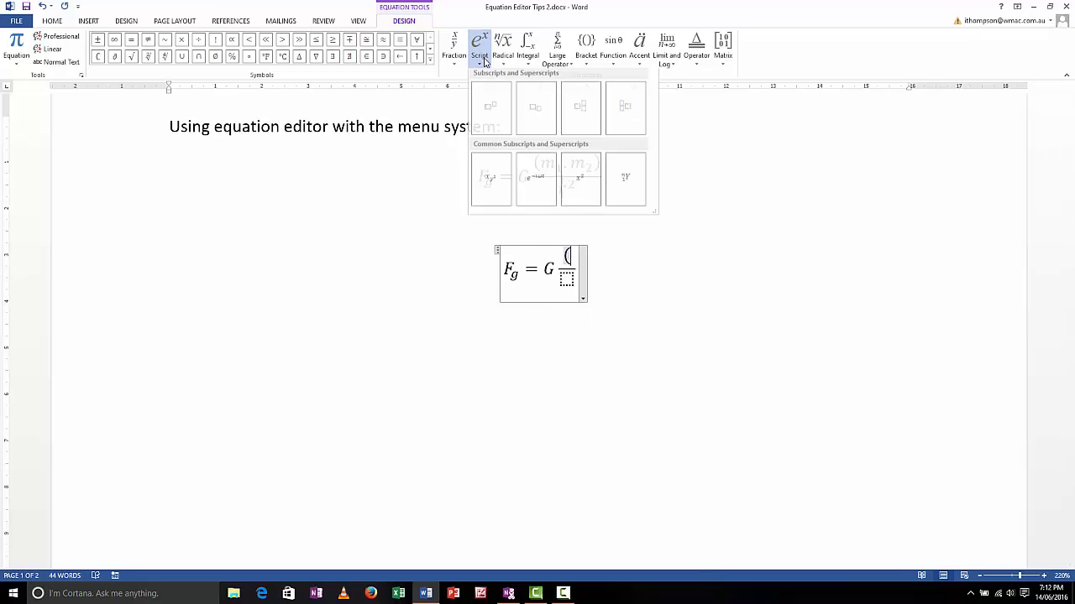
left_click(538, 114)
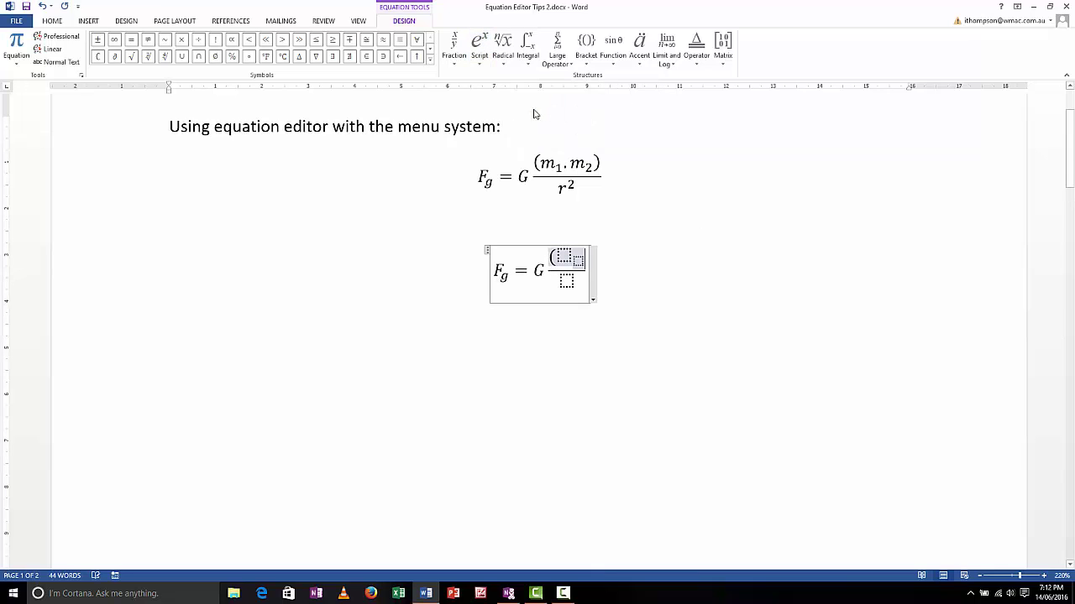
left_click(564, 258)
type("m")
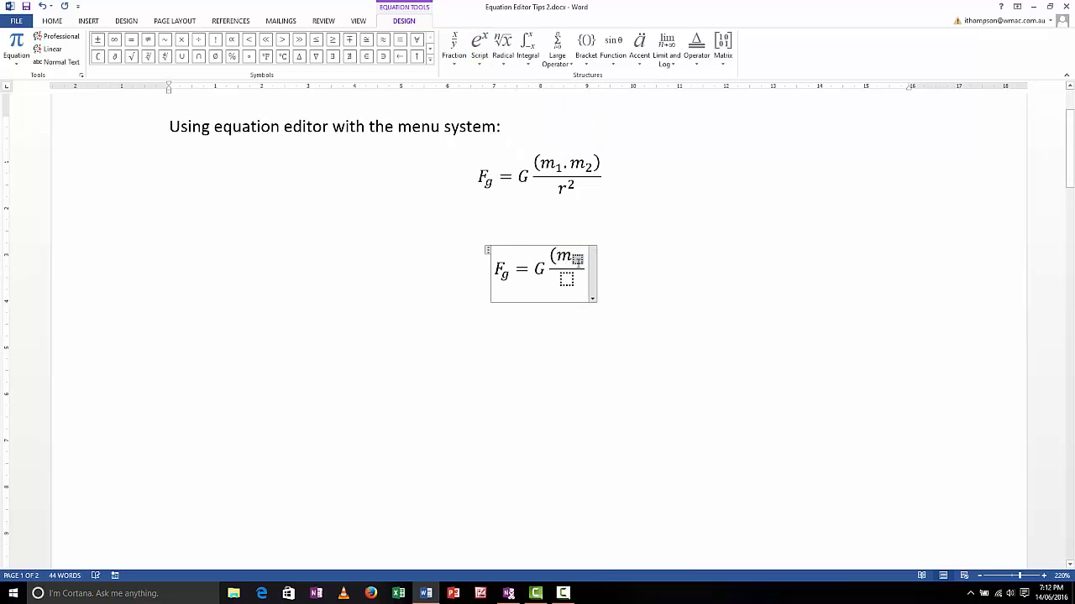
key("Right")
type("1")
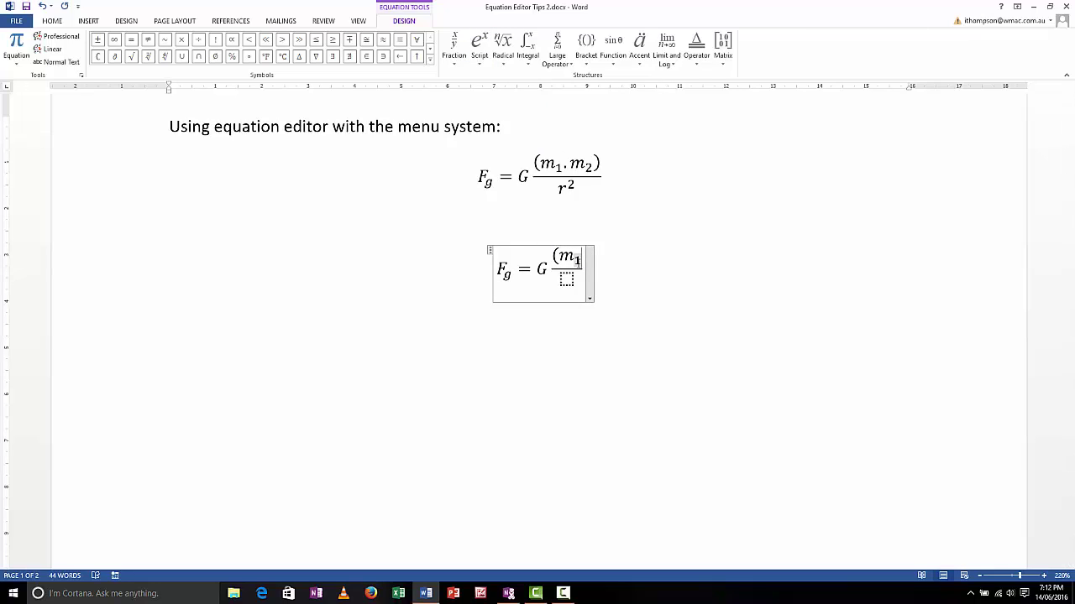
key("Right")
type(".")
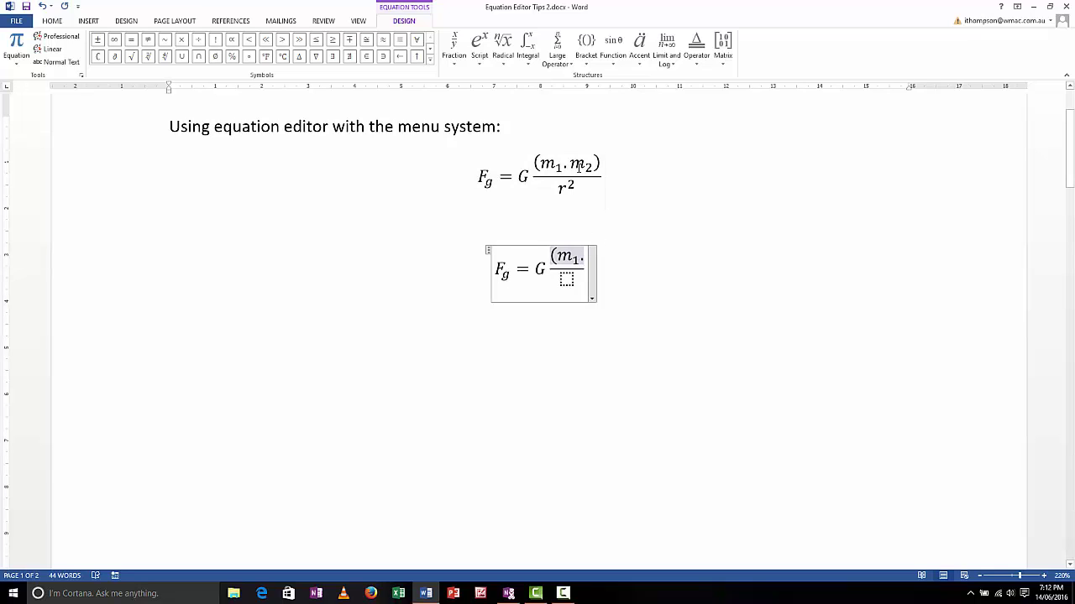
- Add m₂ and a closing bracket, then move to the empty denominator
left_click(479, 48)
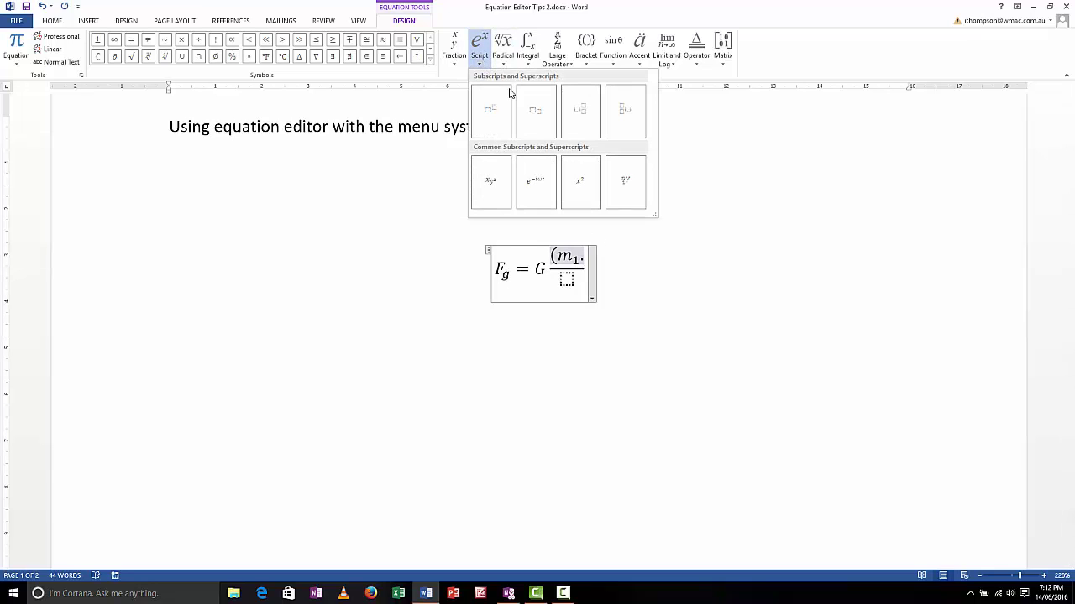
left_click(541, 122)
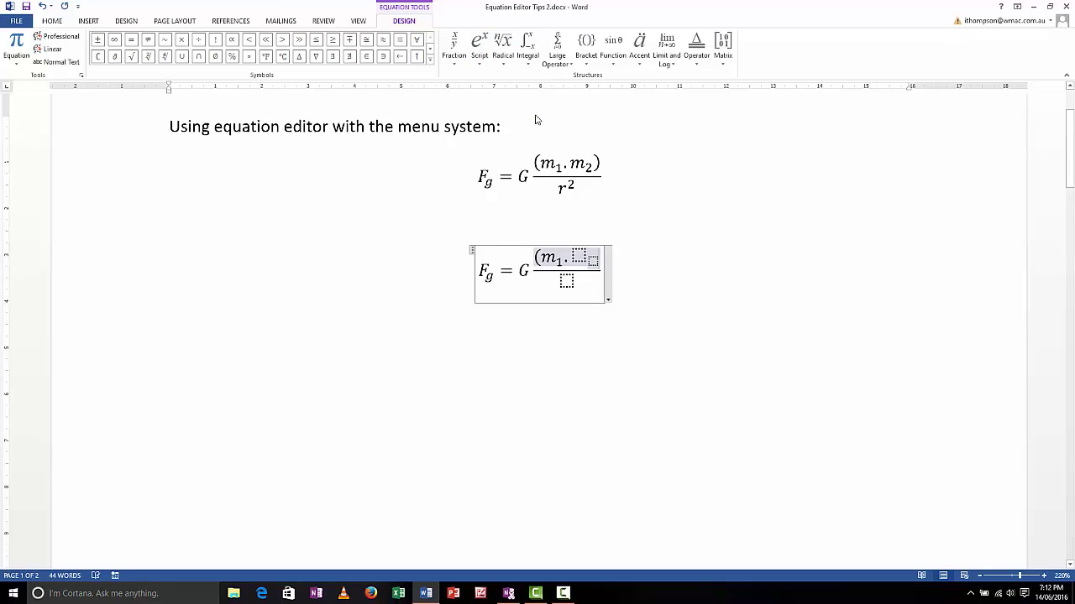
left_click(578, 257)
type("m")
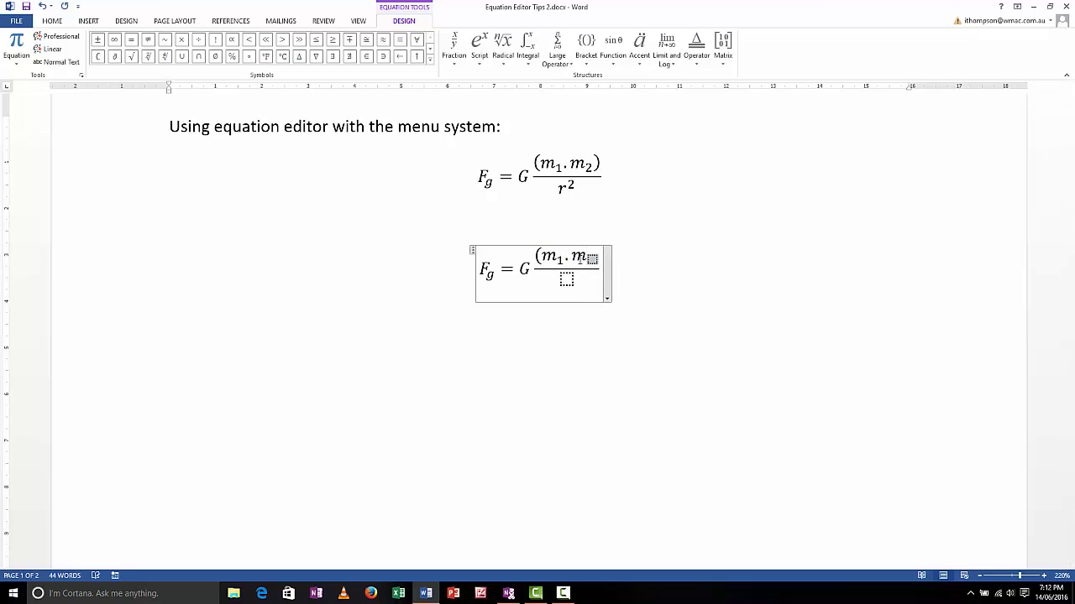
key("Right")
type("2")
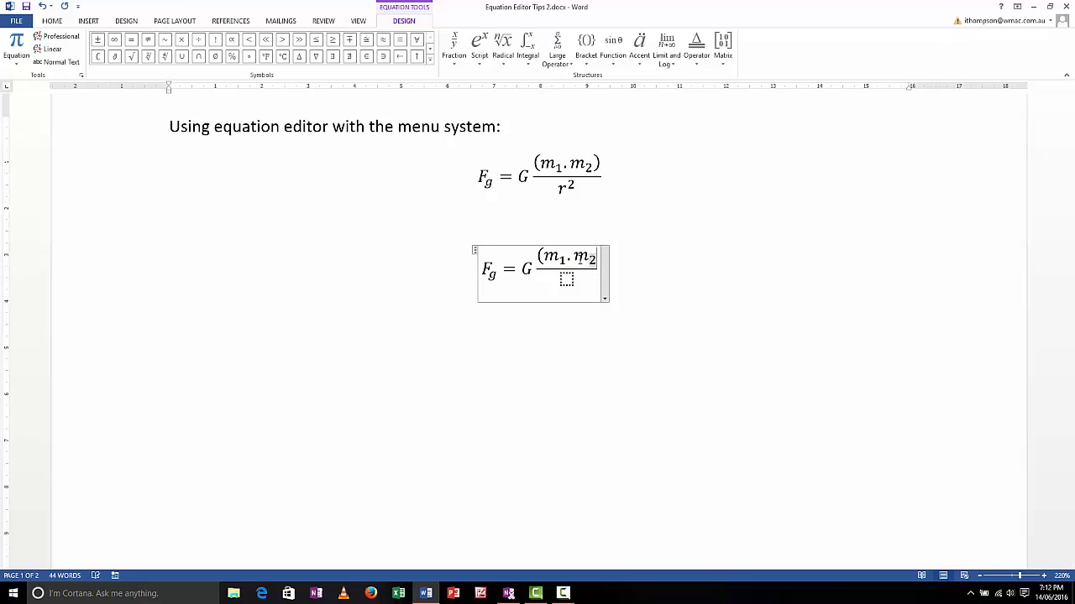
key("Right")
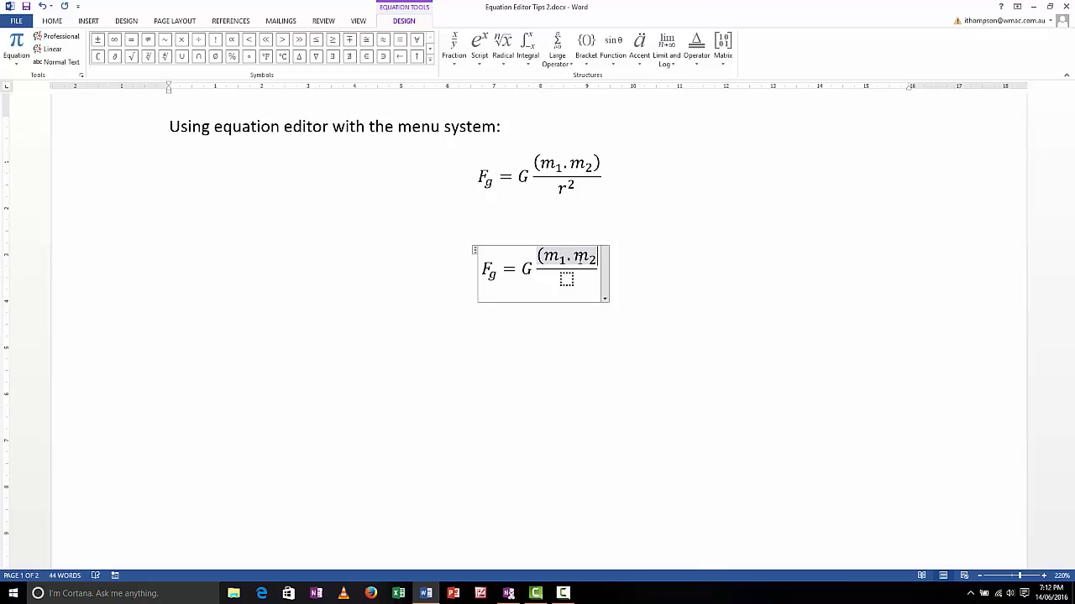
type(")")
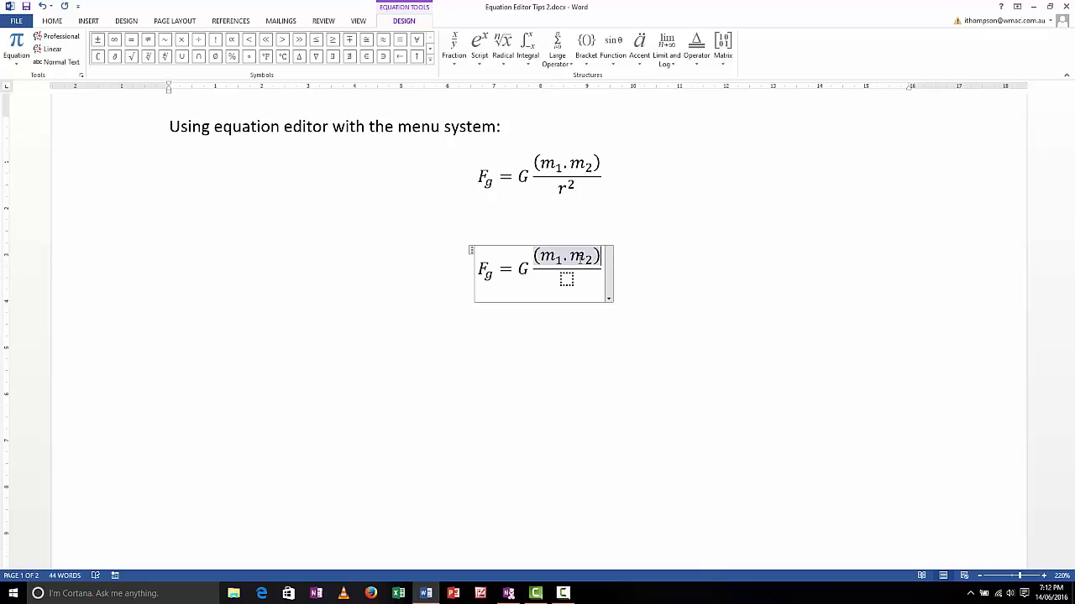
key("Right")
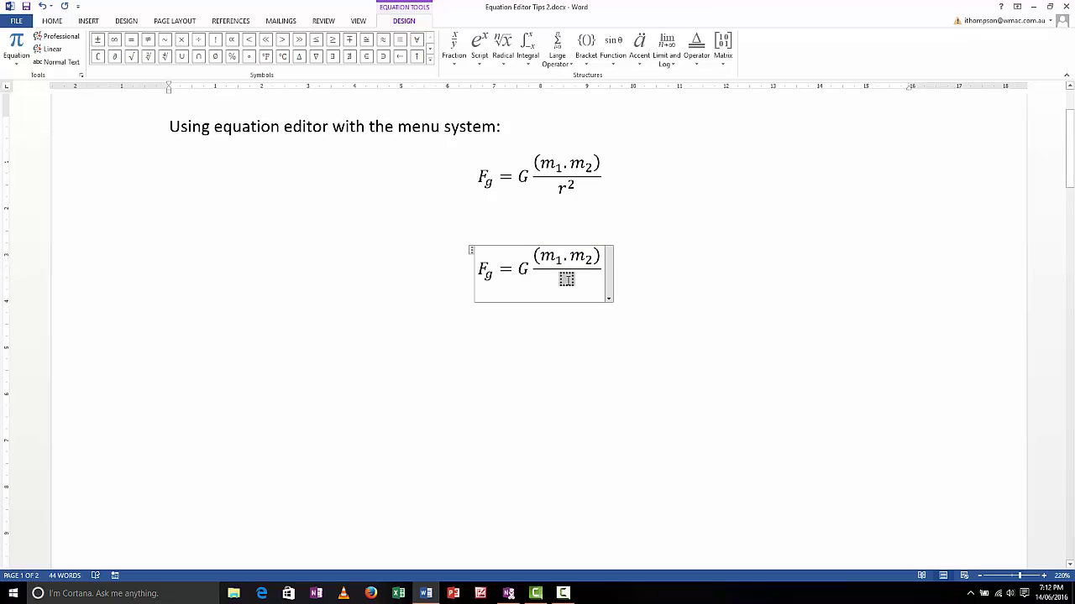
- Fill the denominator with r² using a superscript template
left_click(481, 63)
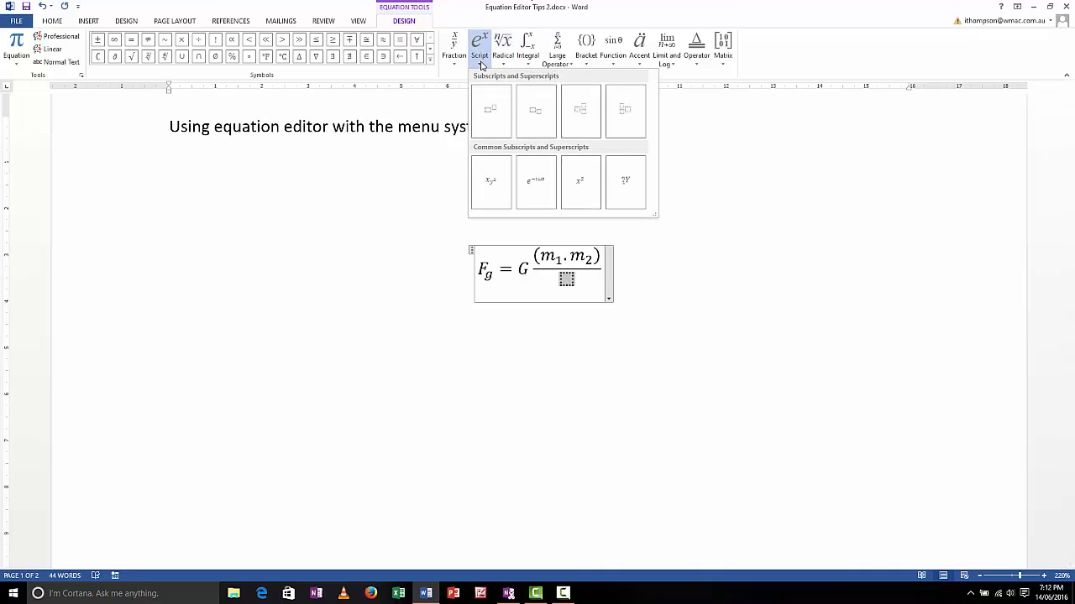
left_click(493, 112)
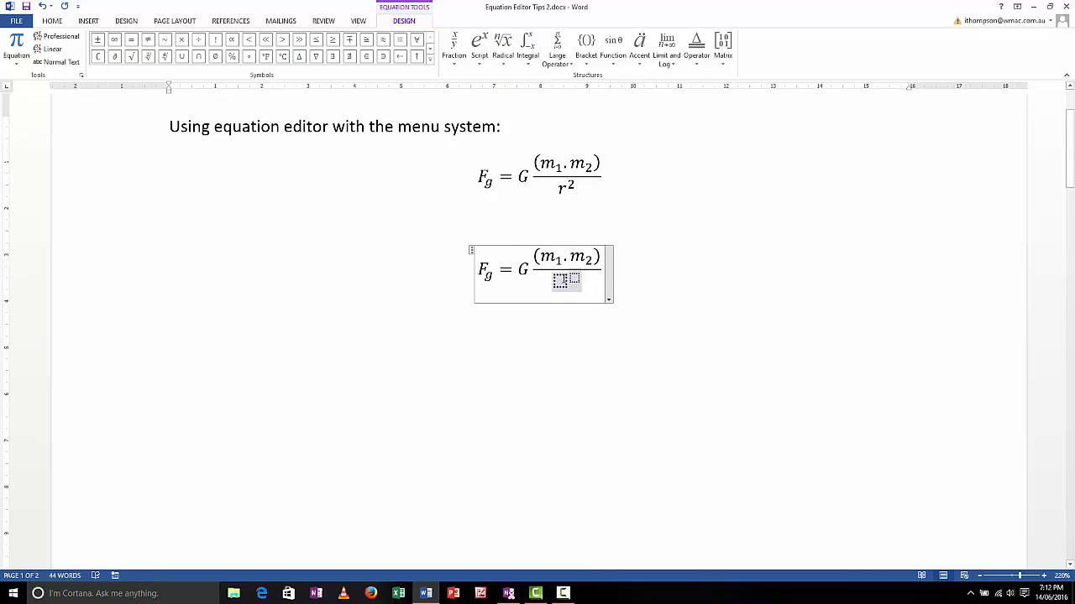
type("r")
key("Right")
type("2")
- Leave the equation and start a new empty paragraph below it
left_click(649, 285)
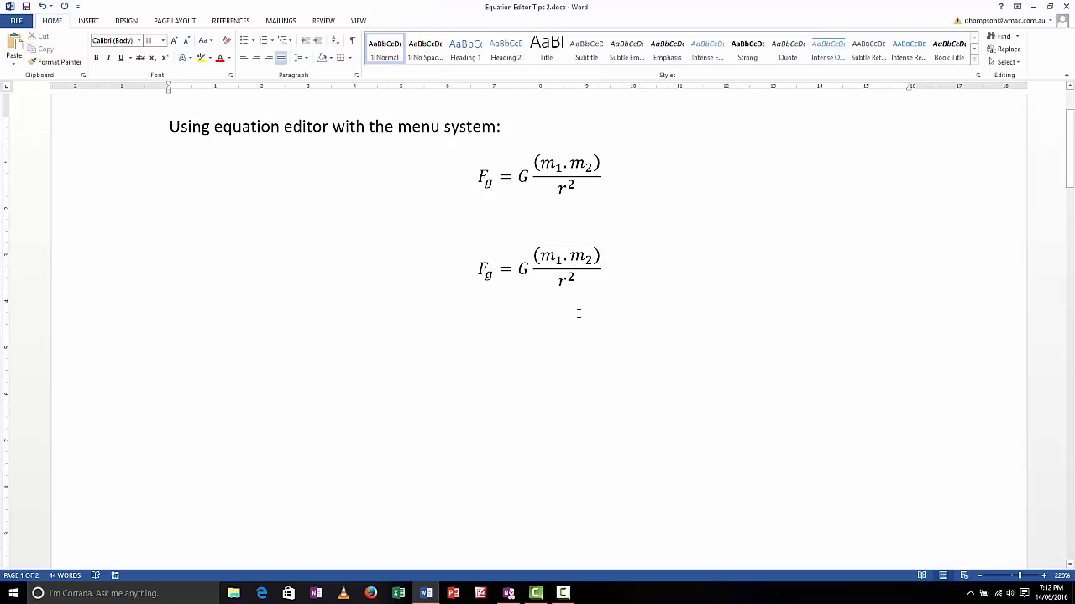
key("Return")
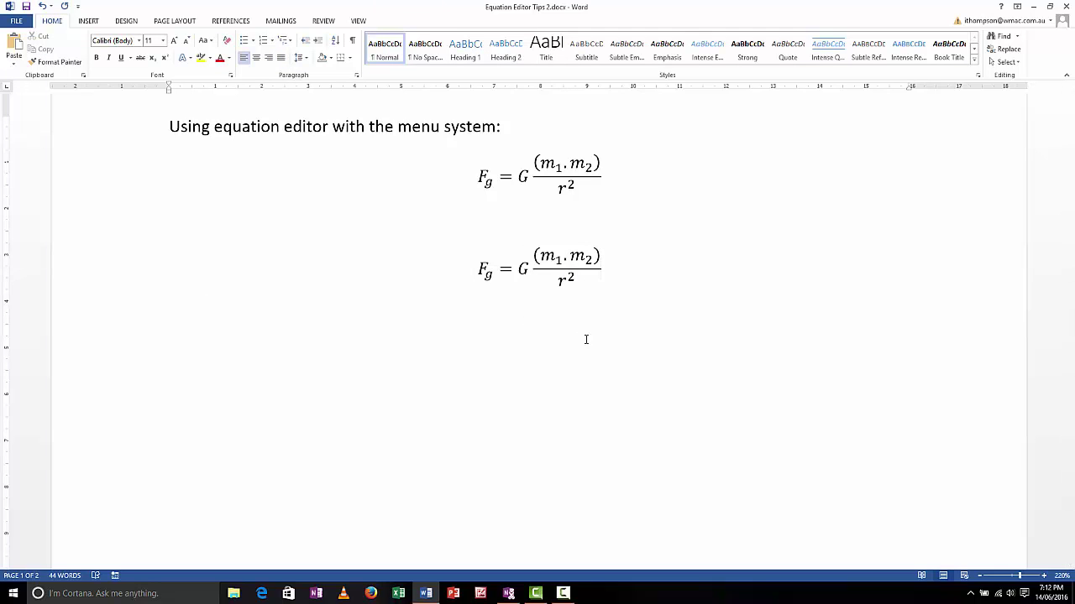